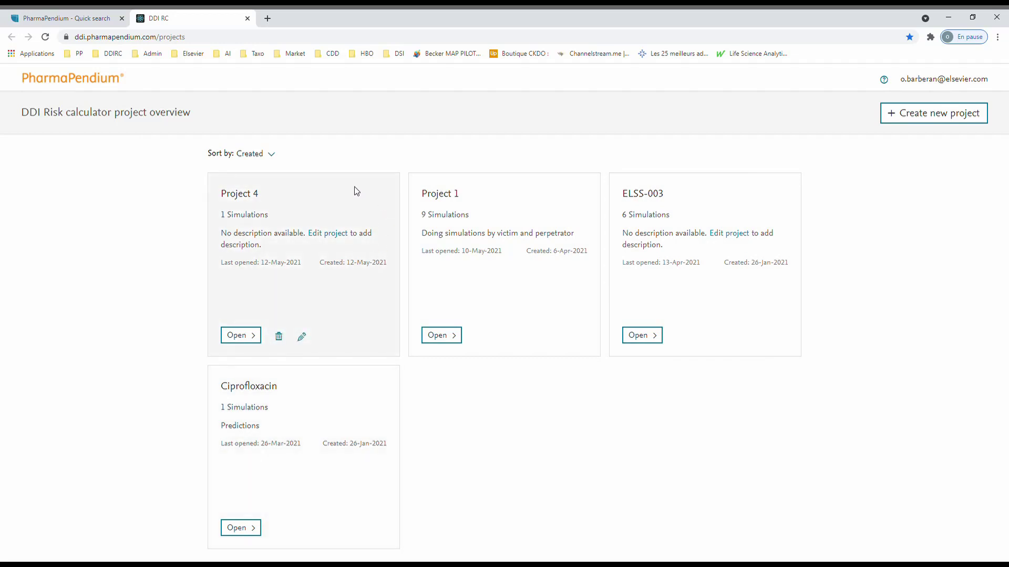
- Create a new project named Project 5 and start its simulation for a proprietary victim drug
left_click(916, 119)
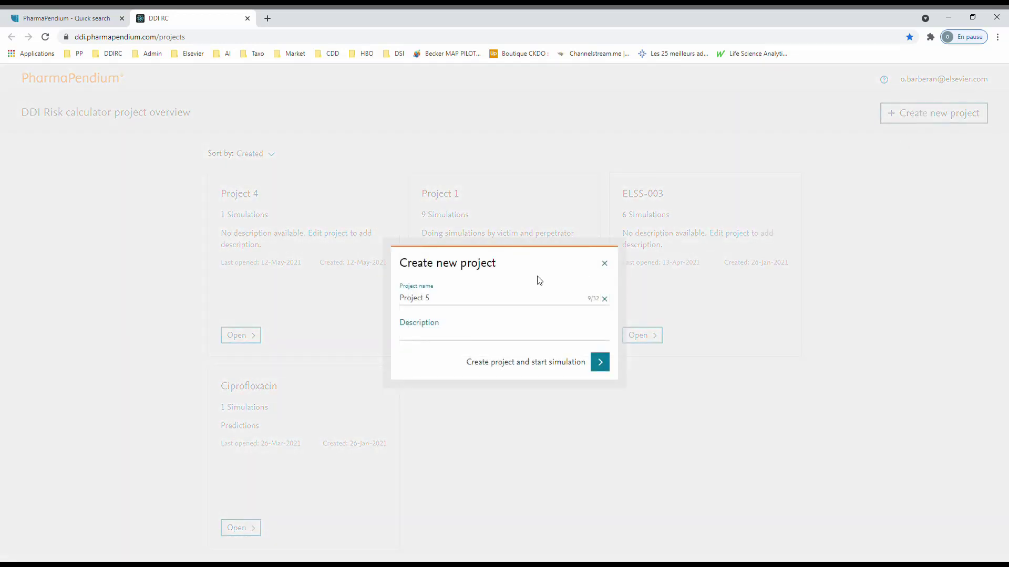
left_click(599, 368)
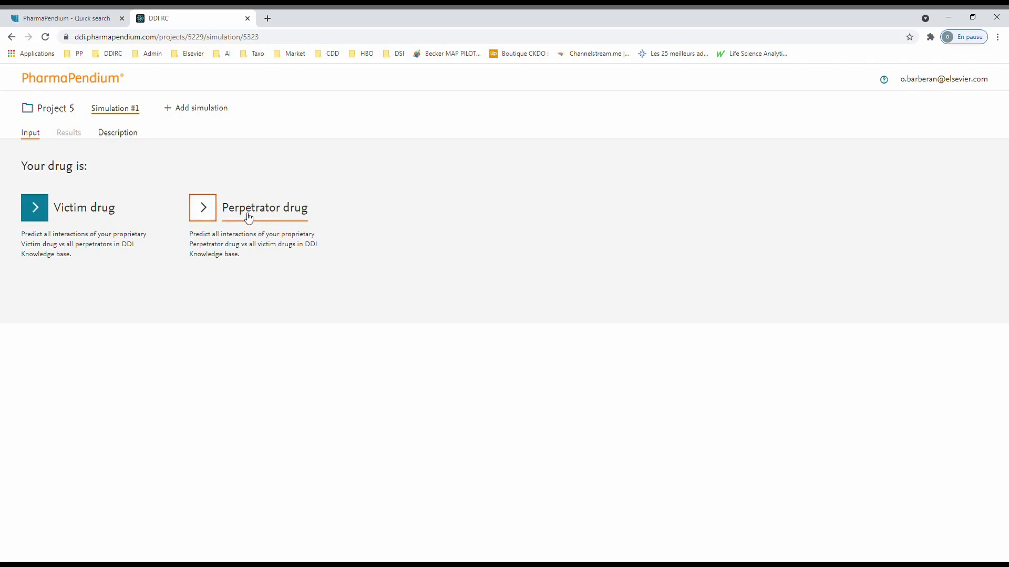
left_click(39, 217)
- Name the victim compound elss and choose CYP2C9 and CYP2D6 as its hepatic metabolism enzymes
left_click(239, 270)
type("elss")
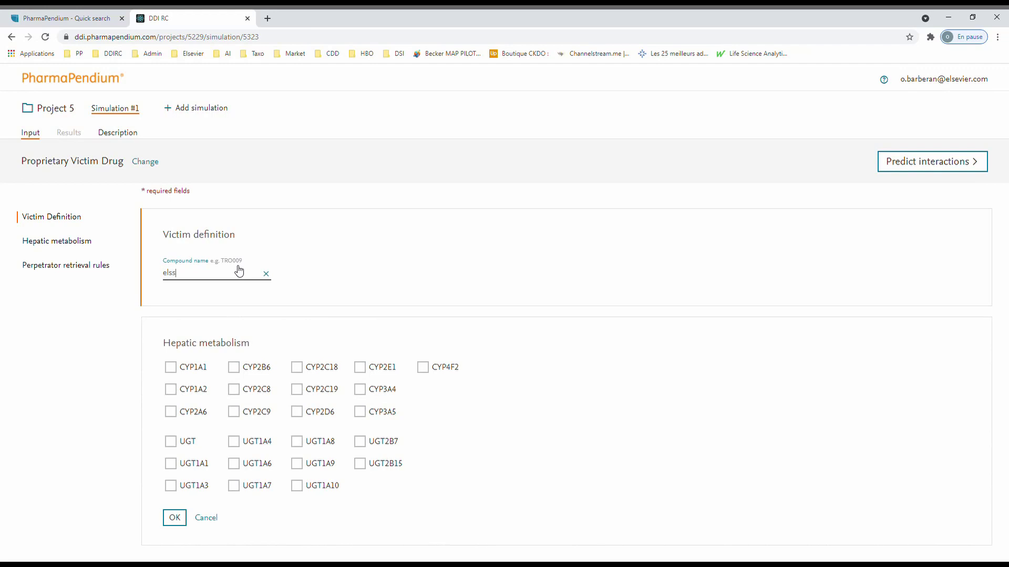
left_click(376, 282)
left_click(235, 414)
left_click(297, 412)
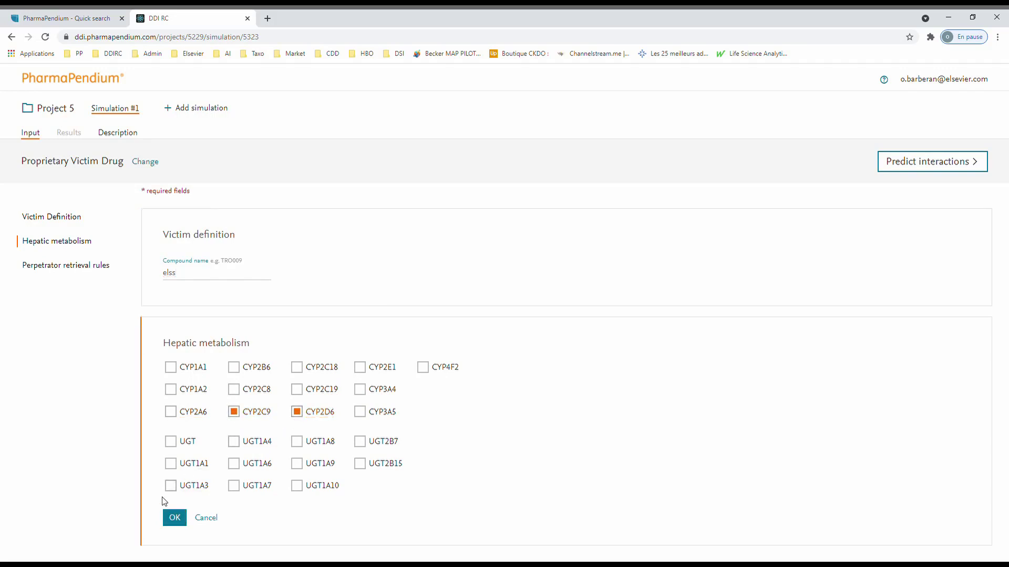
left_click(175, 518)
- Set fm(E) to 0.65 for CYP2C9 and 0.25 for CYP2D6
scroll(379, 428, "down", 1)
scroll(380, 428, "down", 2)
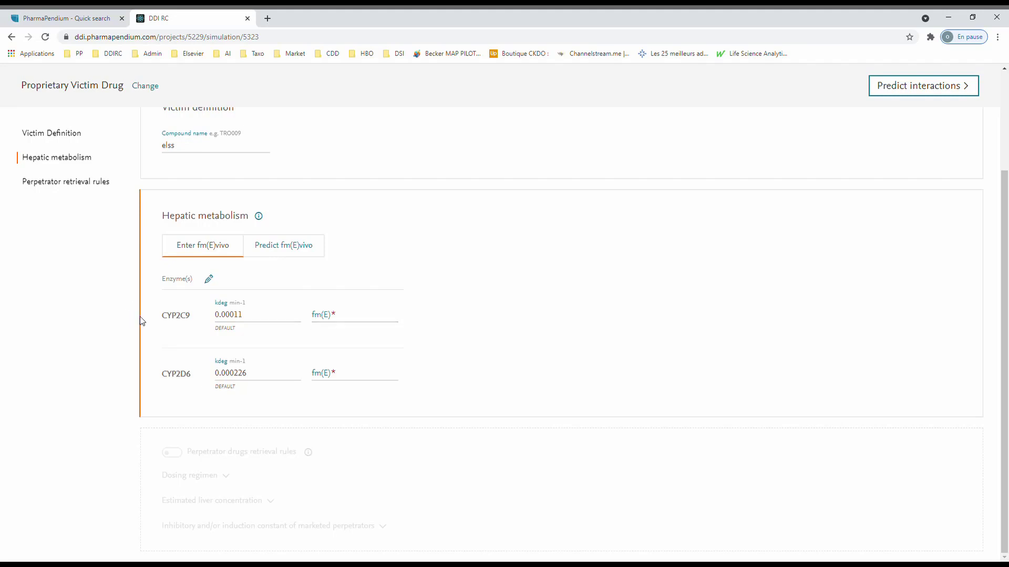
left_click(323, 318)
left_click(462, 310)
type("0.6")
left_click(339, 378)
type("0.6")
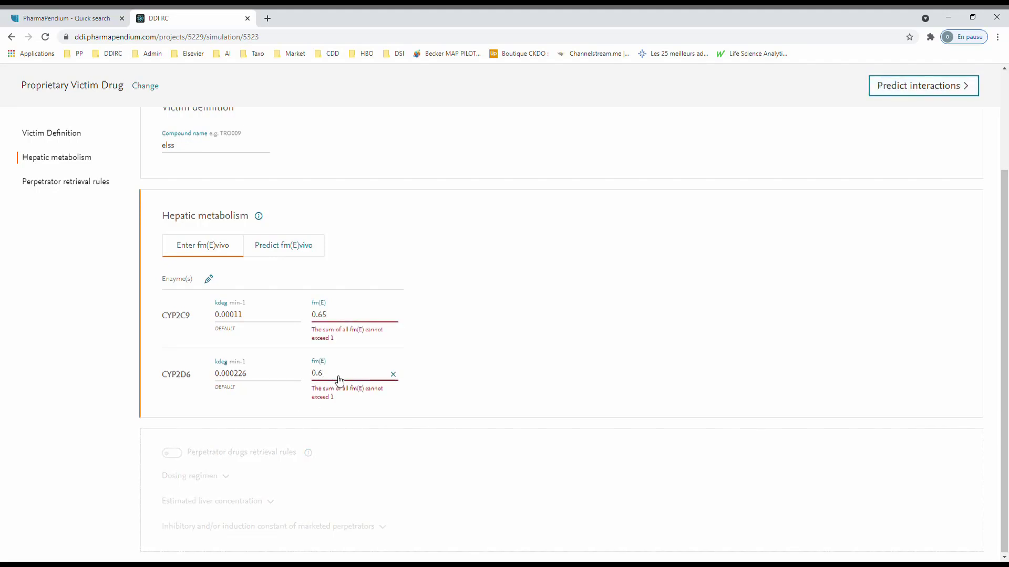
key("BackSpace")
type("25")
left_click(300, 361)
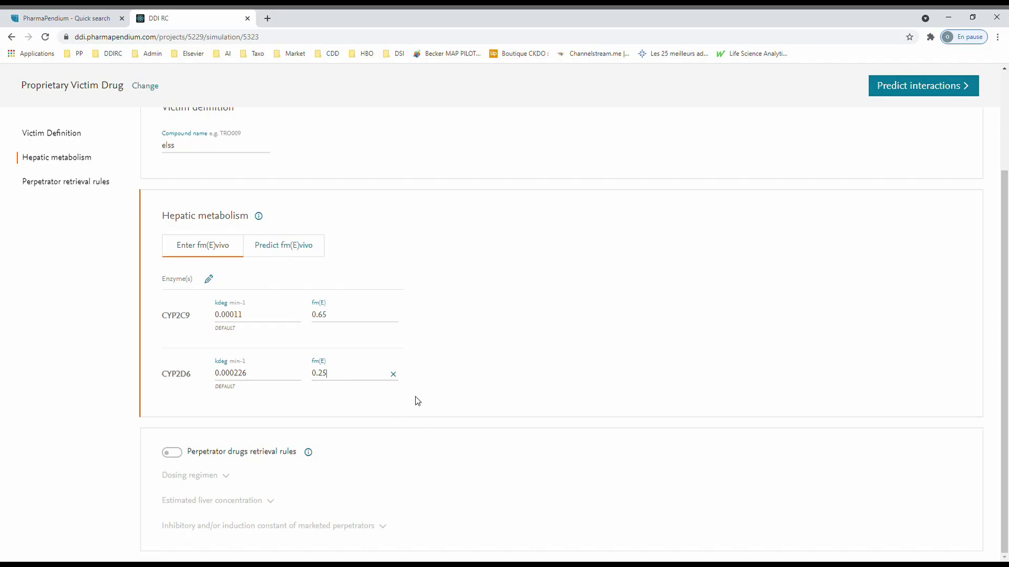
- Enable the perpetrator drugs retrieval rules, turn on Use fu for blood or plasma binding, and predict the interactions
left_click(172, 453)
scroll(178, 457, "down", 7)
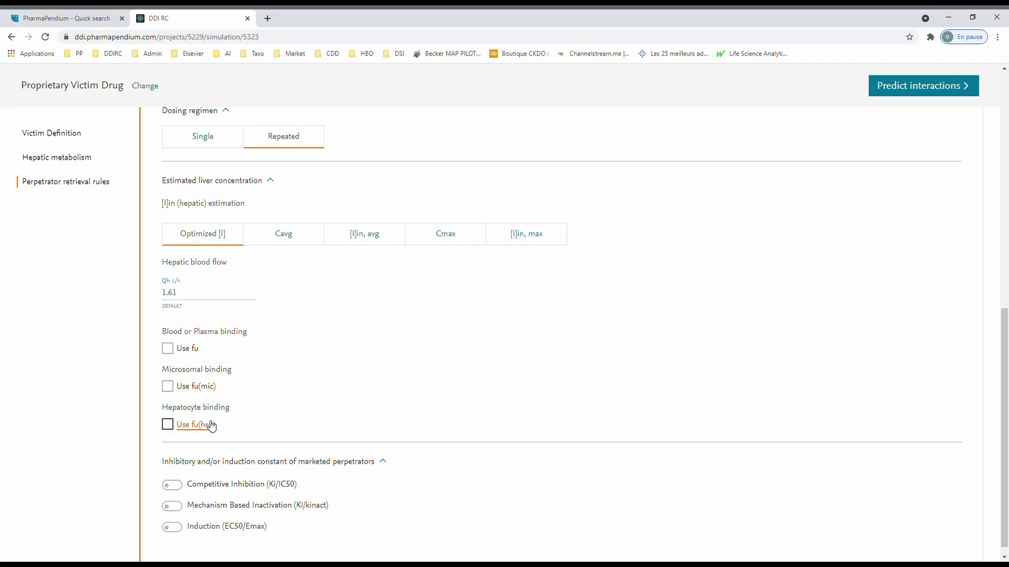
left_click(167, 348)
left_click(886, 80)
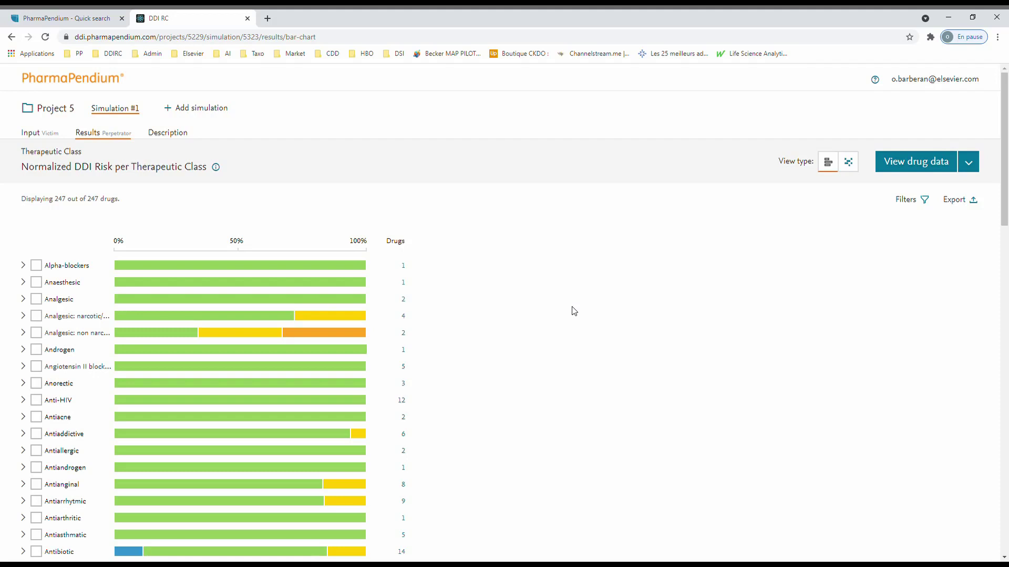
- Examine the normalized DDI risk per therapeutic class, the drug details behind the bars, and the chart help on risk color codes
scroll(487, 258, "down", 2)
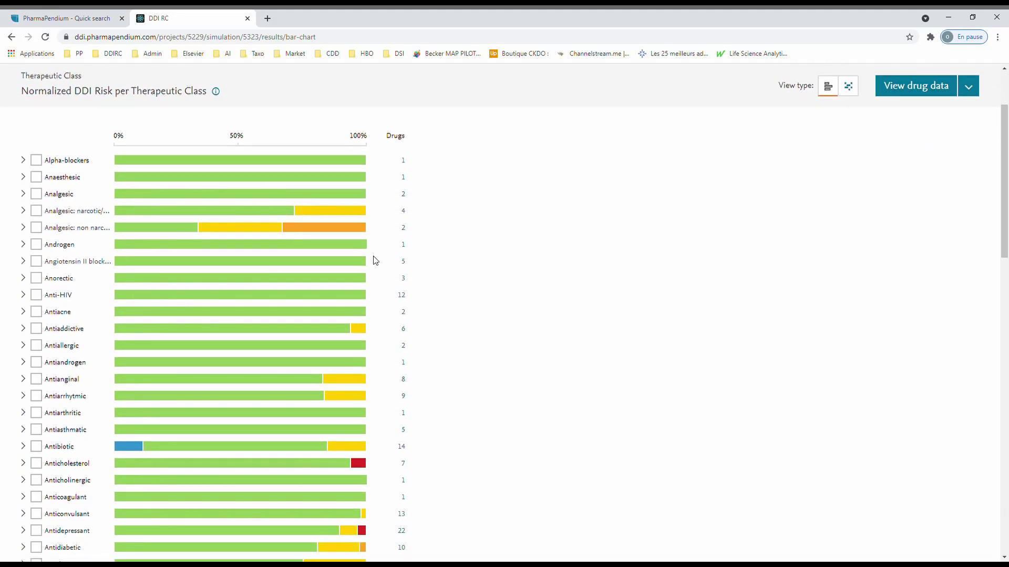
scroll(315, 254, "up", 3)
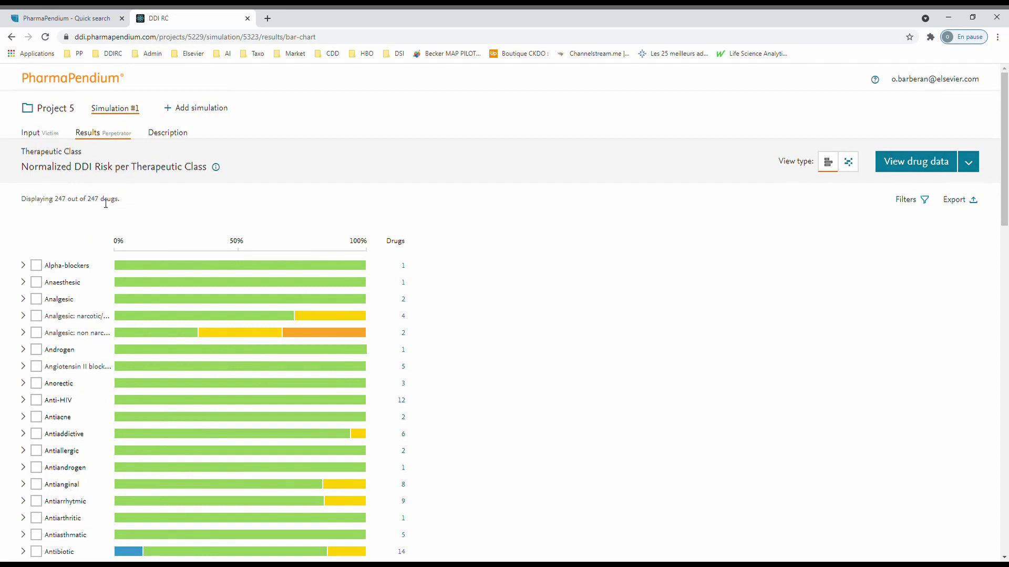
scroll(194, 231, "down", 1)
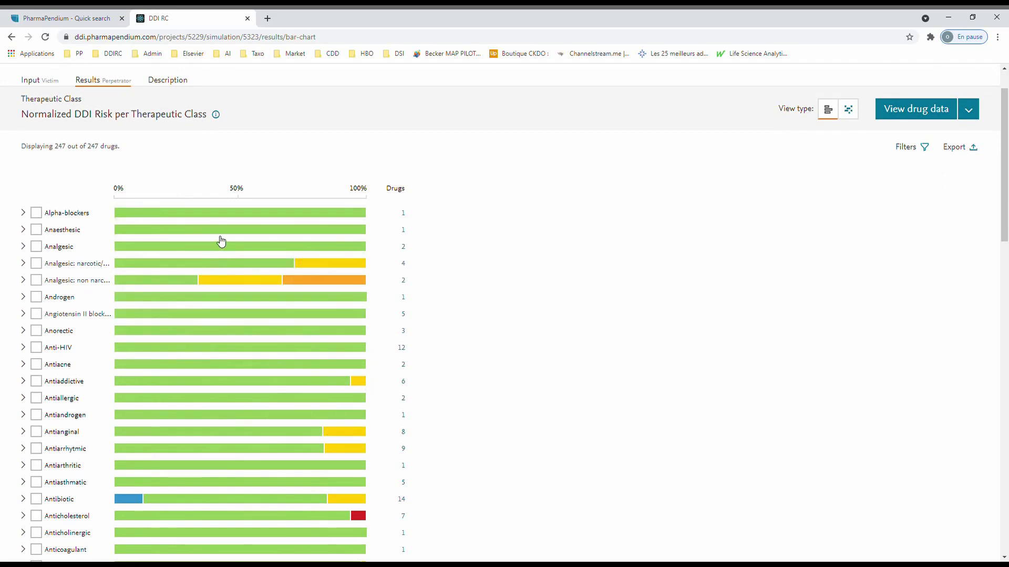
mouse_move(242, 237)
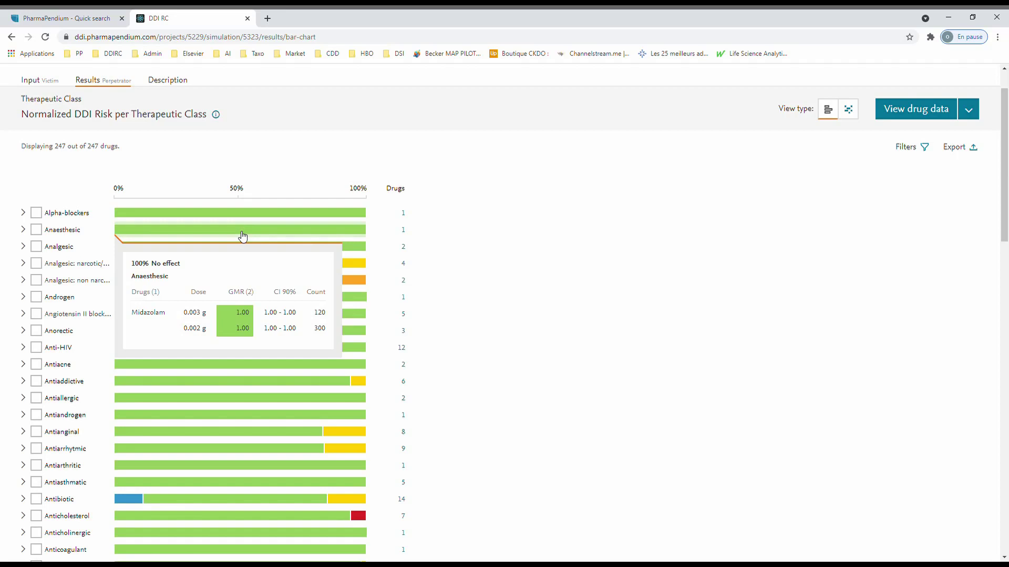
mouse_move(314, 268)
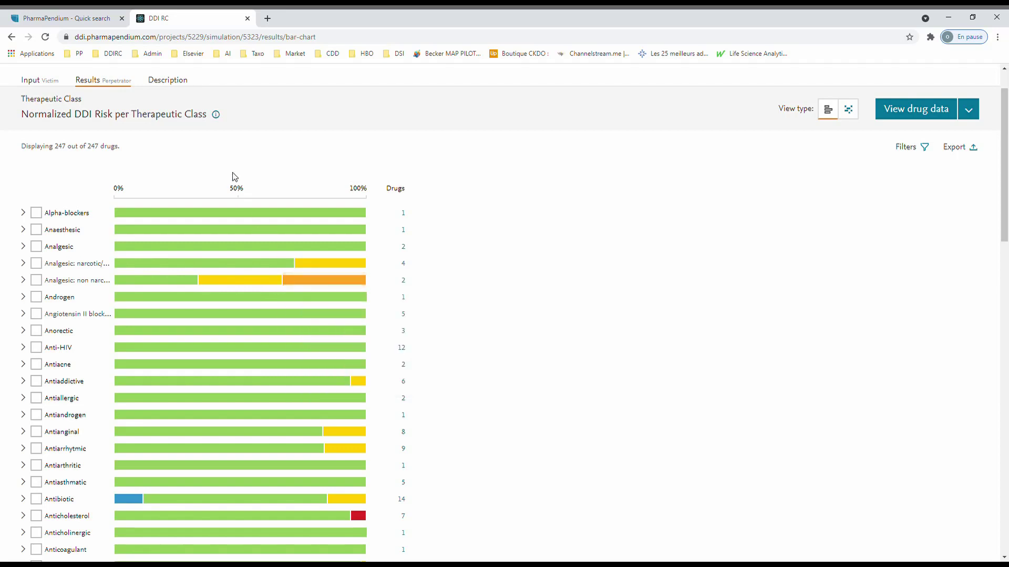
left_click(216, 119)
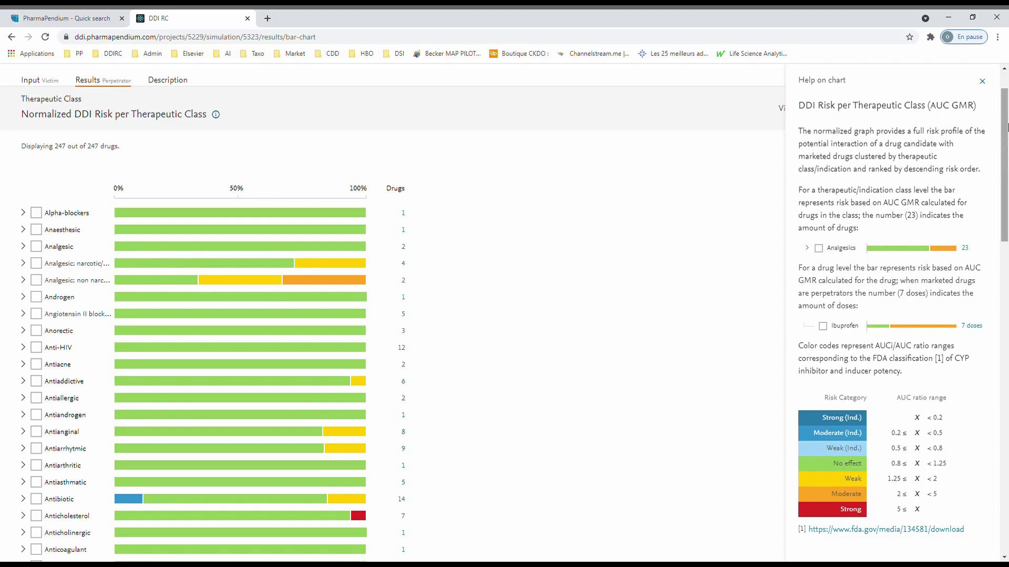
left_click(982, 81)
mouse_move(354, 403)
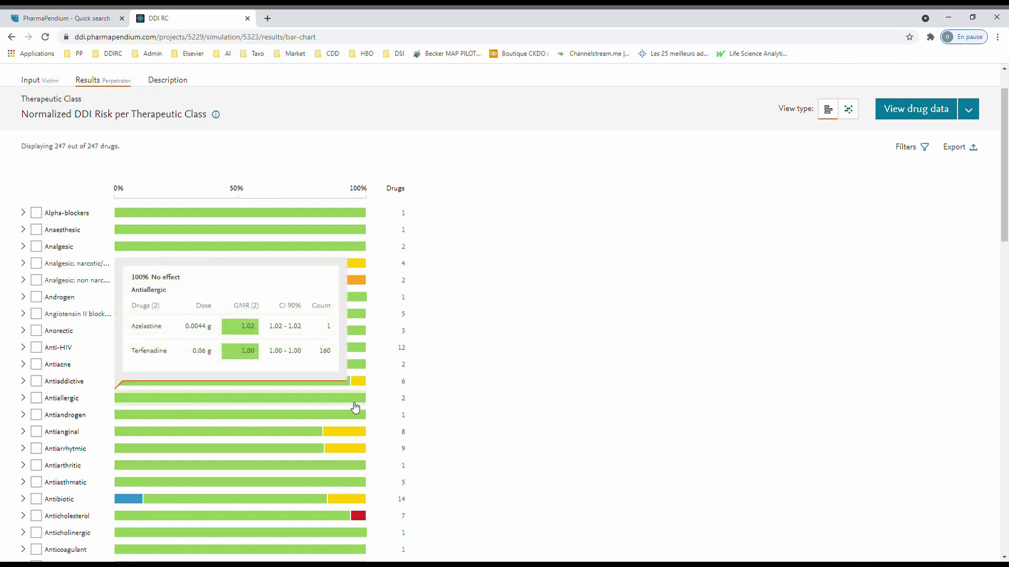
- Select the Anticholesterol, Antidepressant, Antineoplastic, Antineoplastic: Plan..., Antioxidant and Antipsychotic classes
scroll(545, 401, "down", 3)
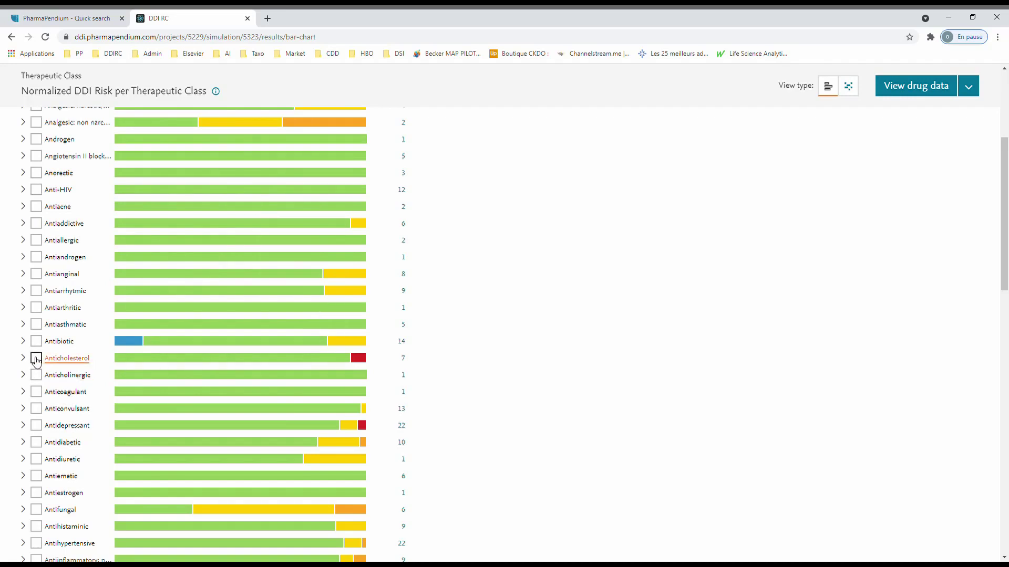
mouse_move(298, 363)
mouse_move(363, 361)
left_click(37, 430)
scroll(111, 412, "down", 3)
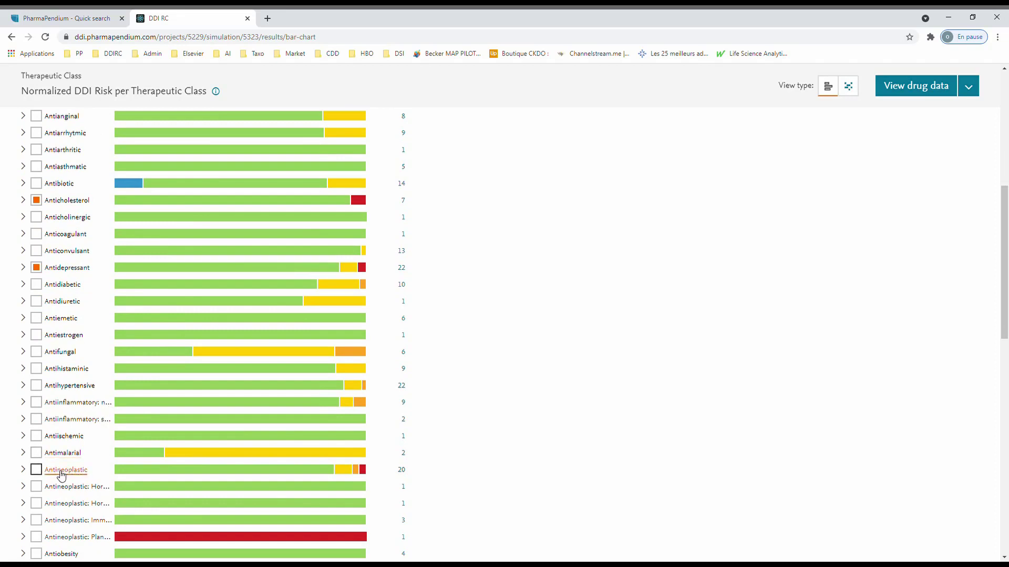
left_click(37, 470)
scroll(218, 475, "down", 3)
left_click(35, 381)
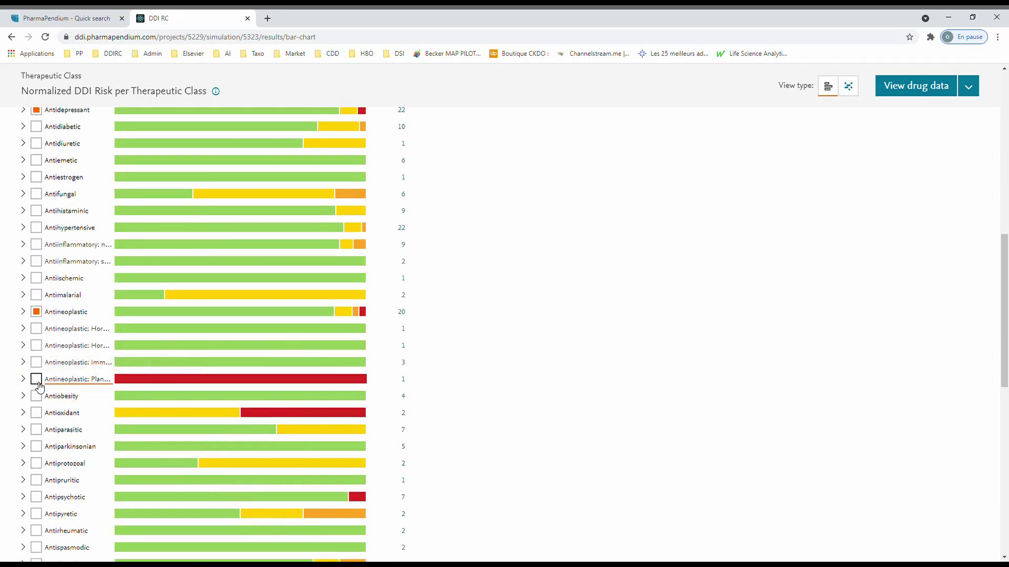
left_click(36, 413)
left_click(37, 497)
- Show the drug data for the selected therapeutic classes
scroll(495, 462, "up", 8)
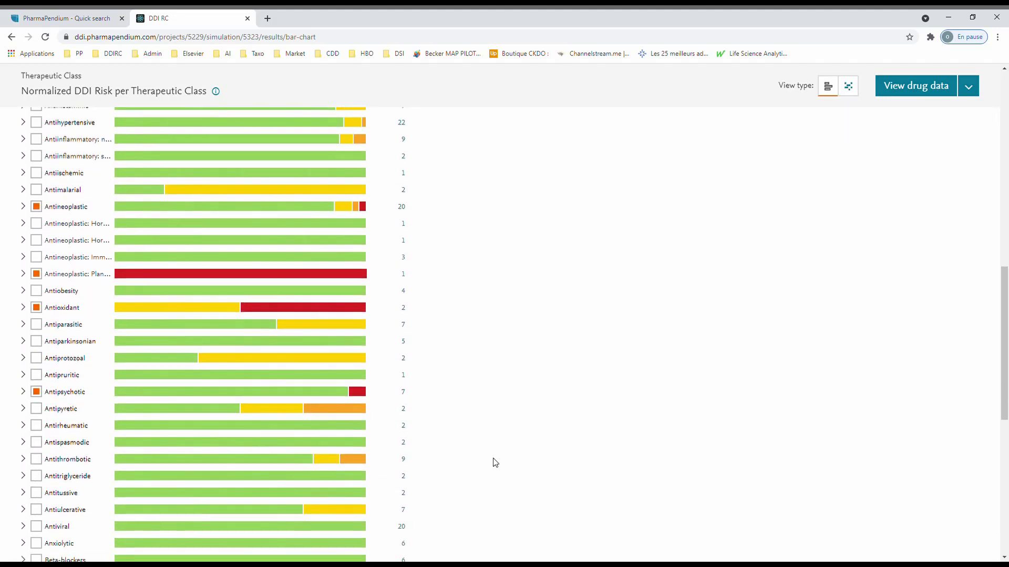
scroll(441, 375, "up", 2)
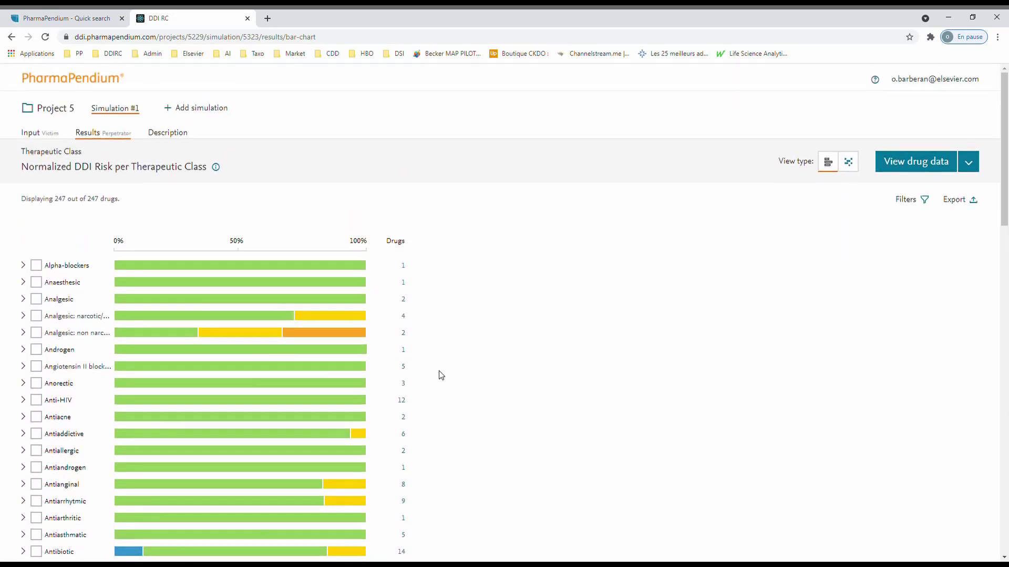
left_click(935, 168)
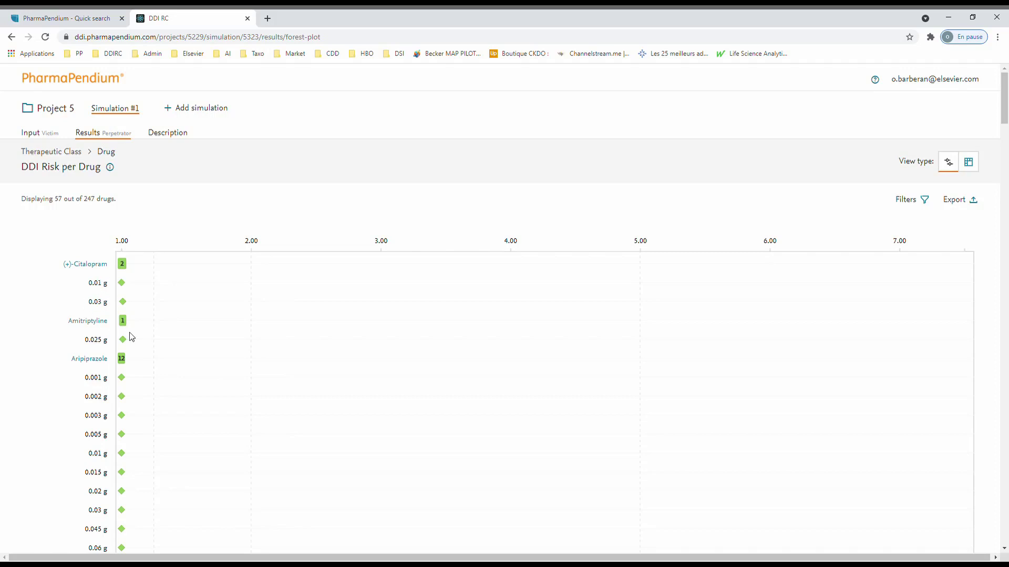
- Examine the DDI risk per drug and dose in the forest plot, including the details for Crizotinib
scroll(126, 334, "down", 4)
scroll(165, 296, "down", 6)
scroll(164, 295, "up", 2)
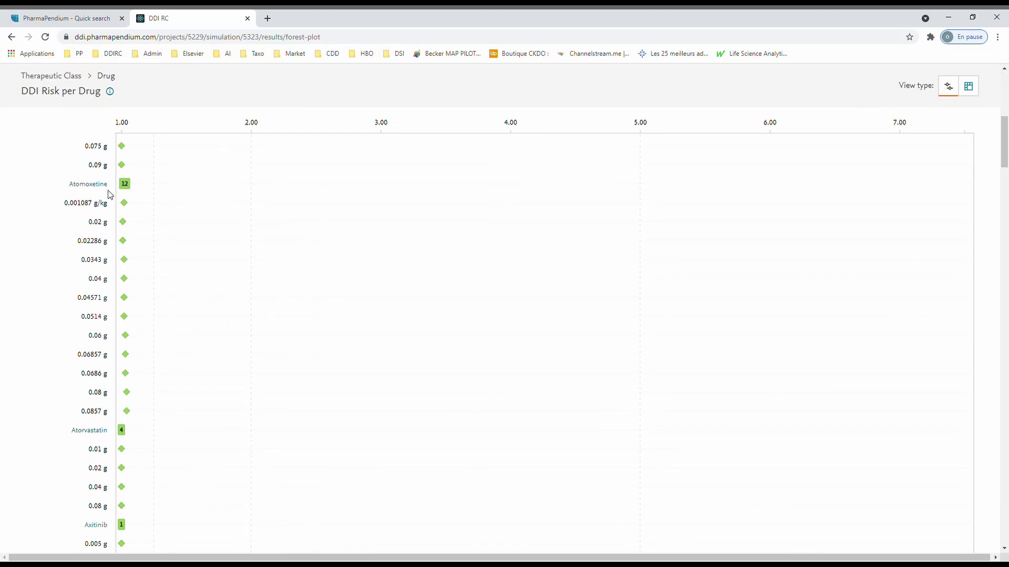
scroll(195, 381, "down", 15)
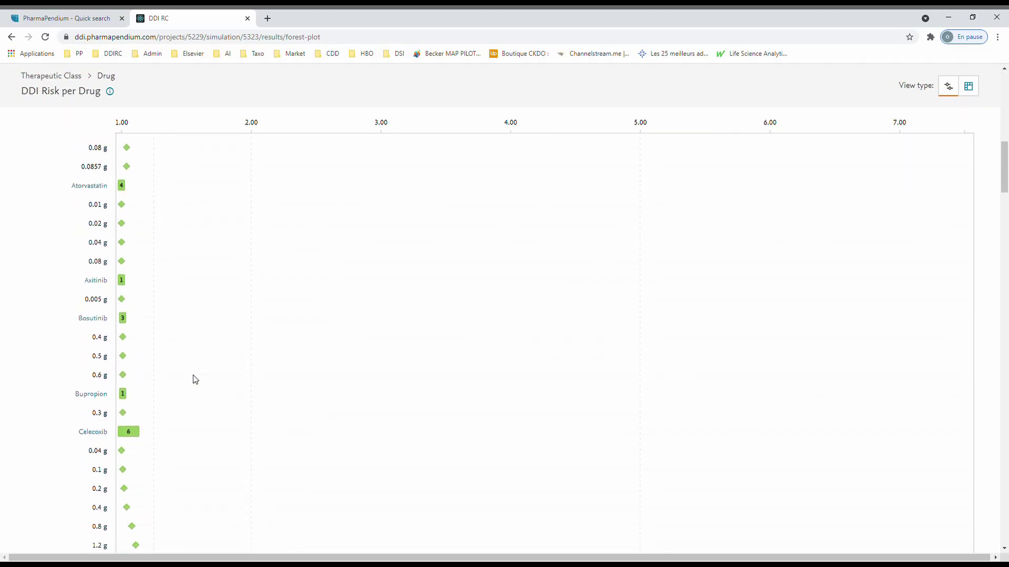
scroll(194, 380, "down", 5)
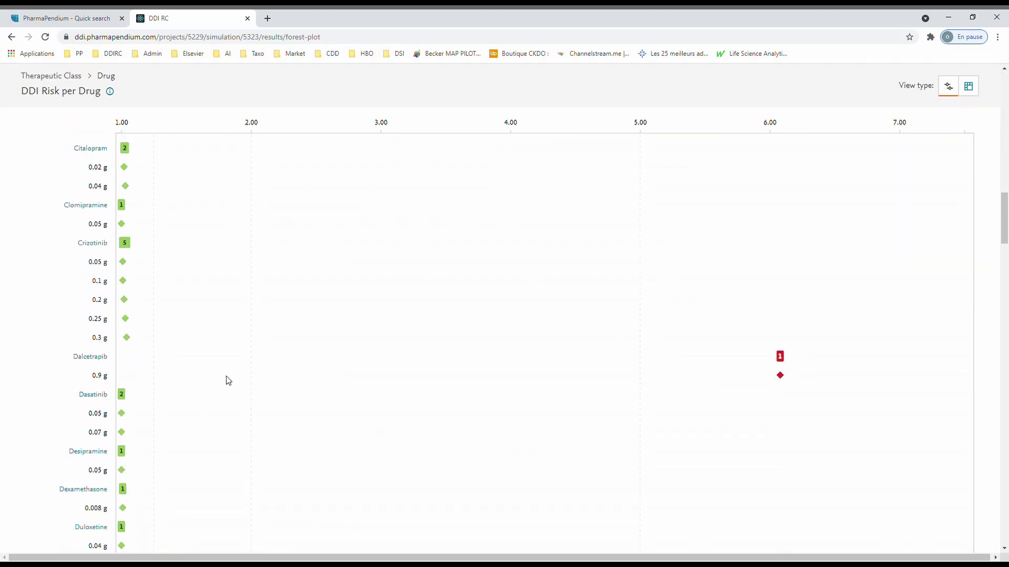
mouse_move(124, 243)
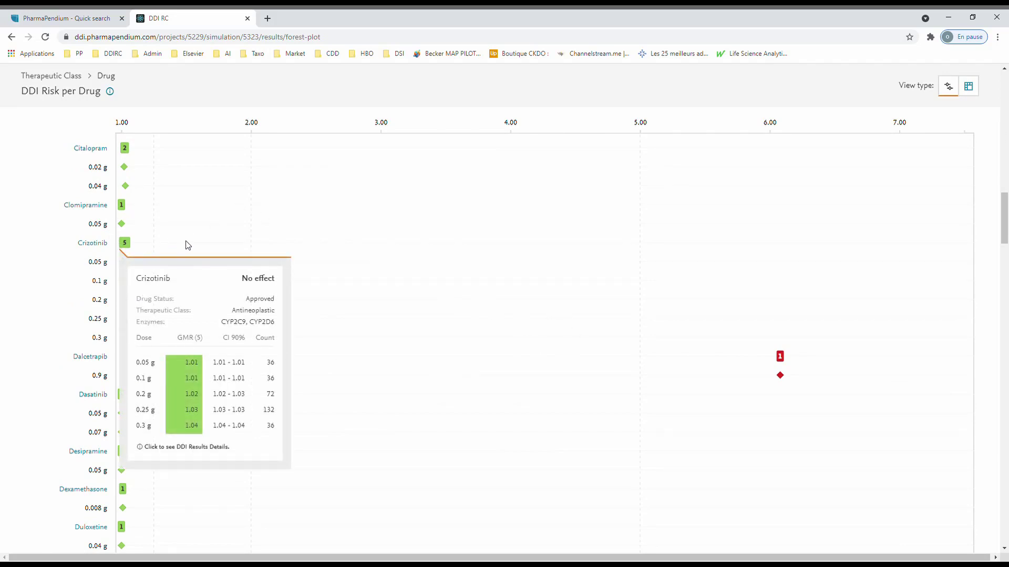
- Inspect the DDI details of Dalcetrapib at 0.9 g and the protocol details behind its first Cmax value
scroll(431, 373, "down", 3)
mouse_move(782, 219)
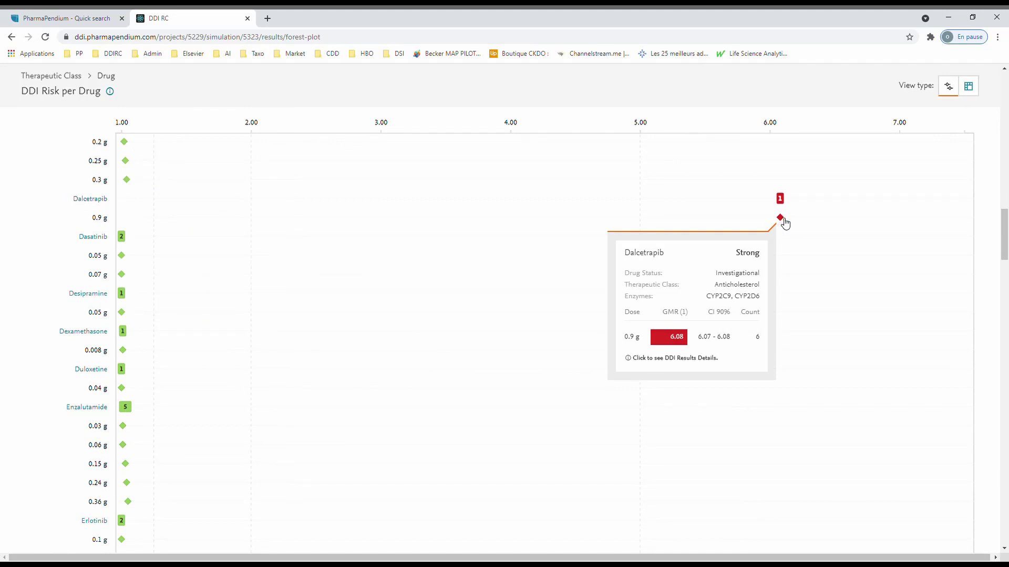
left_click(780, 219)
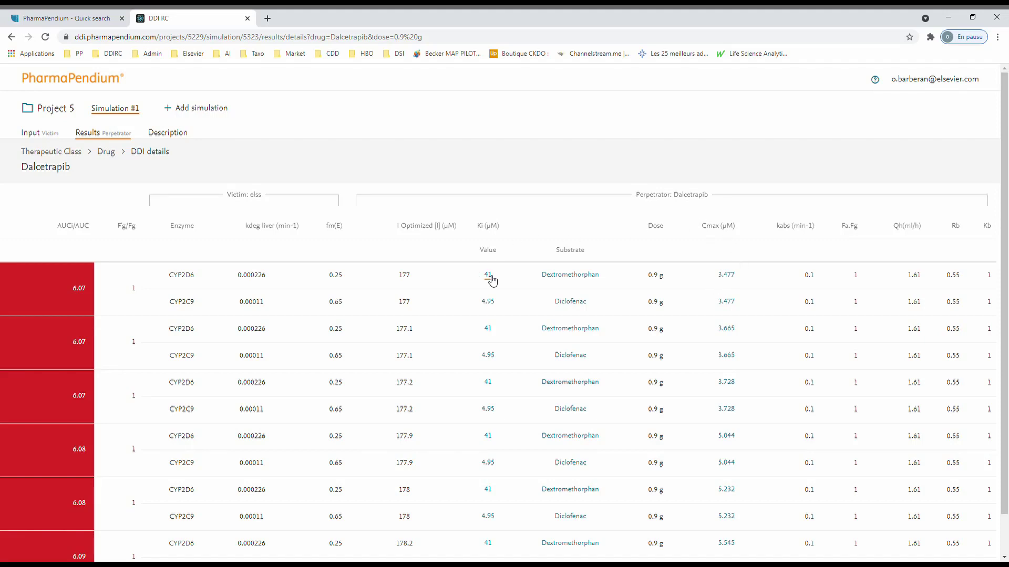
left_click(733, 279)
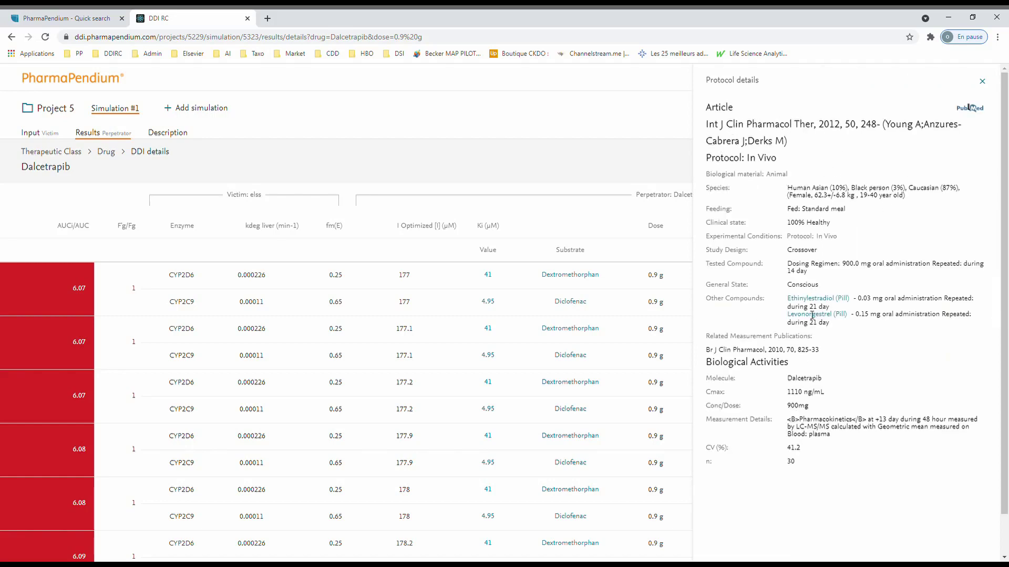
left_click(986, 82)
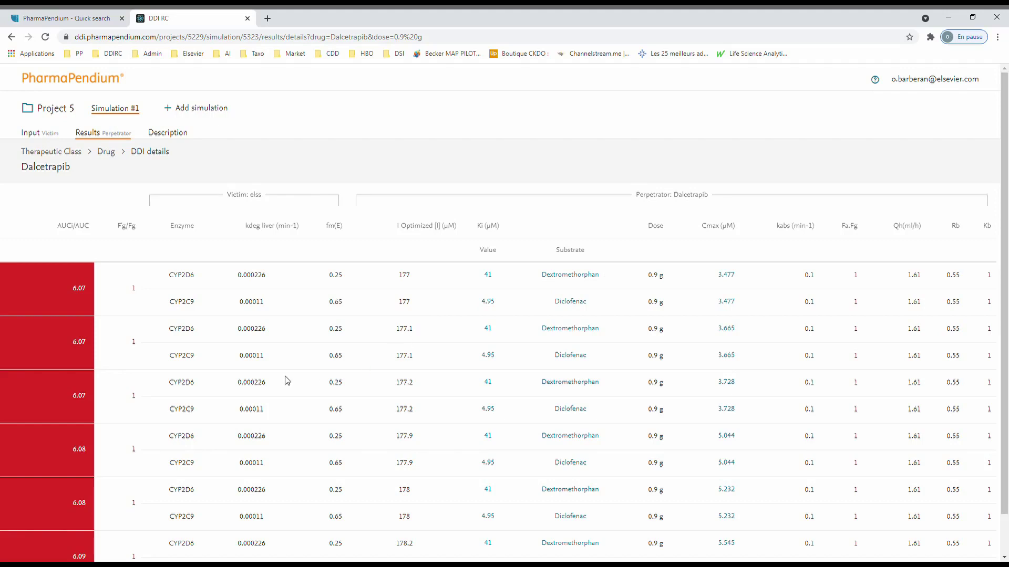
- Return to the DDI risk per drug and filter it to all CYP2C9 FDA perpetrator probes, reviewing the moderate and weak clinical inhibitors
left_click(106, 152)
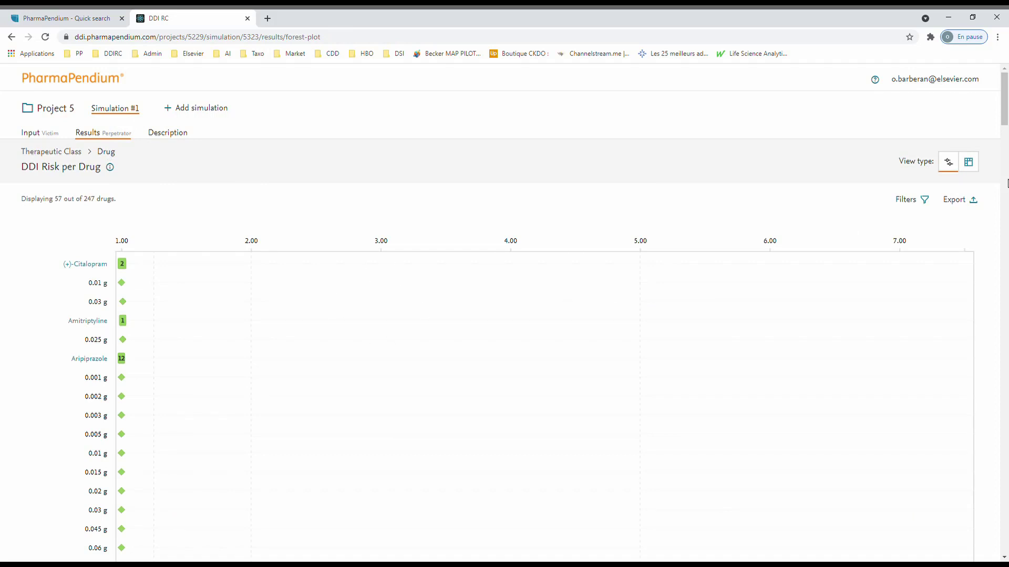
left_click(911, 200)
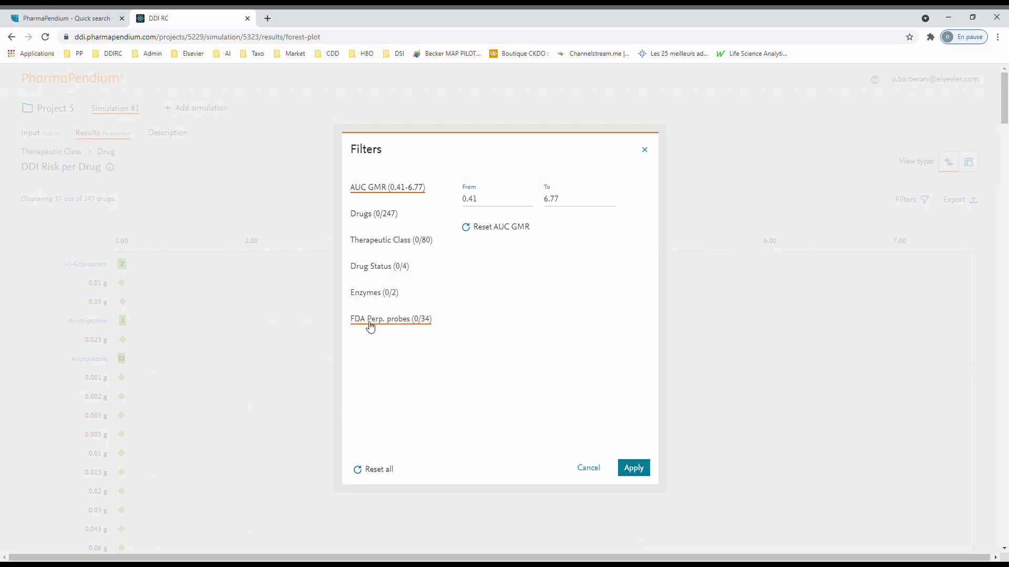
left_click(395, 322)
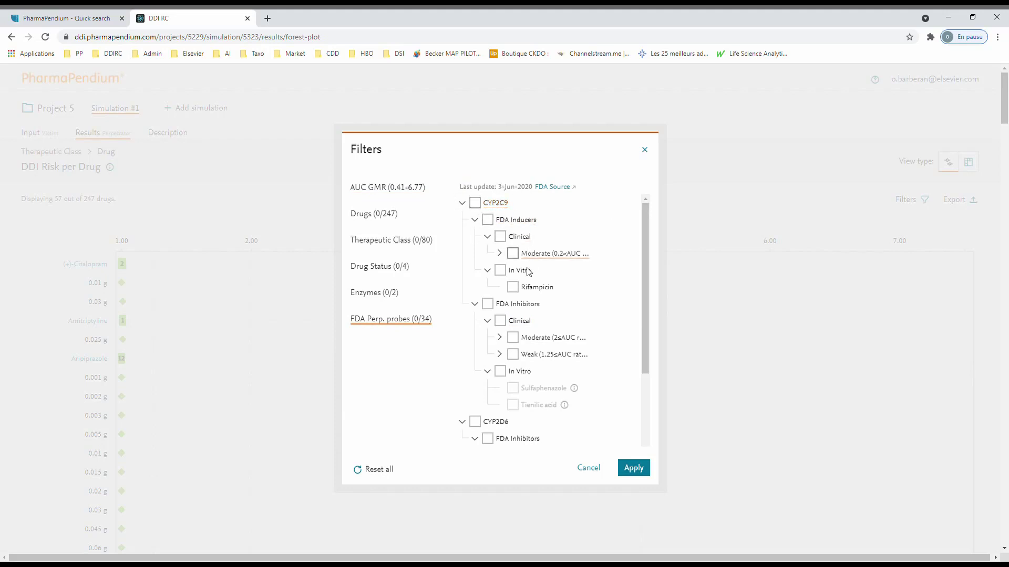
left_click(500, 339)
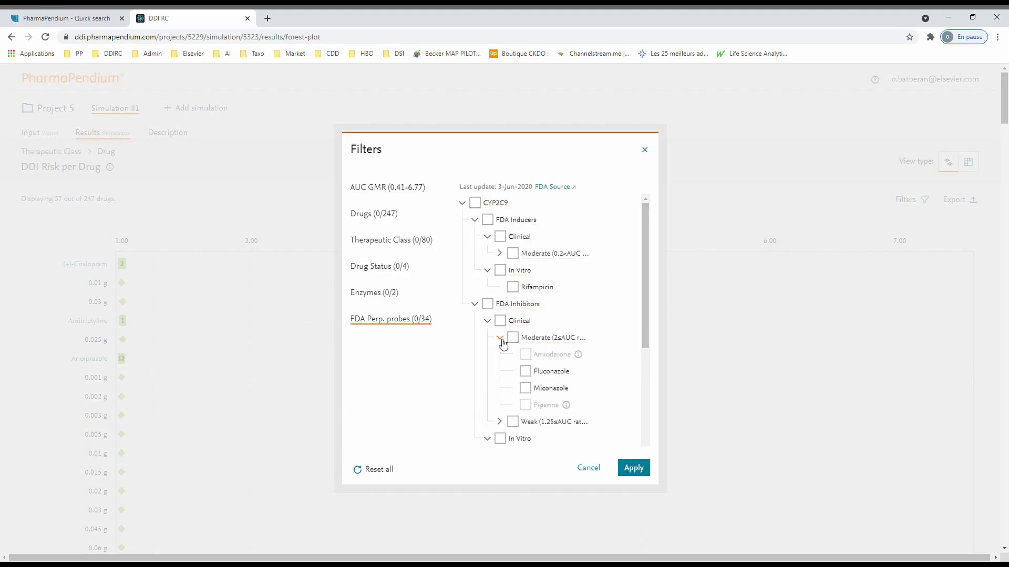
left_click(499, 422)
scroll(566, 394, "down", 3)
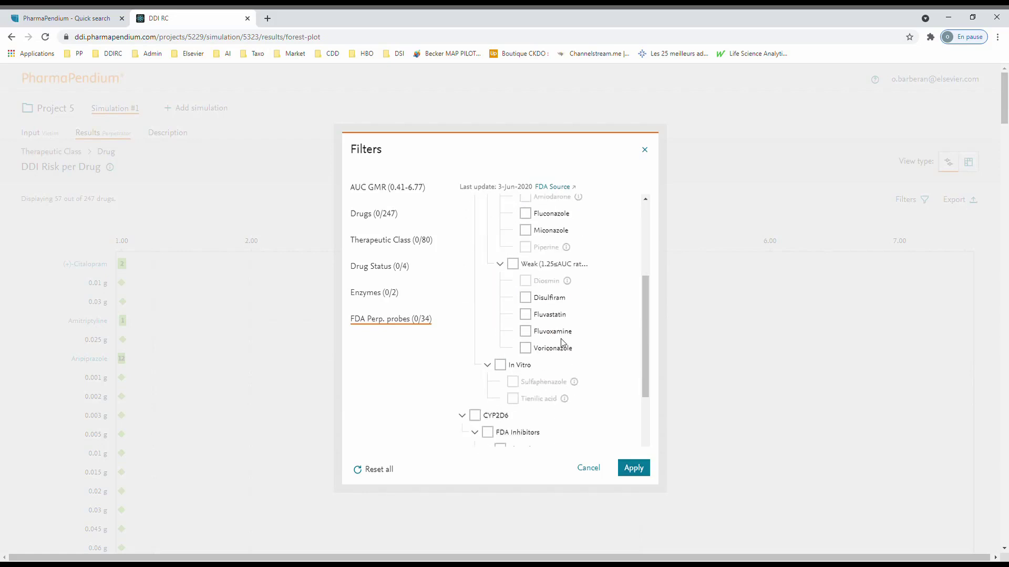
scroll(561, 294, "up", 3)
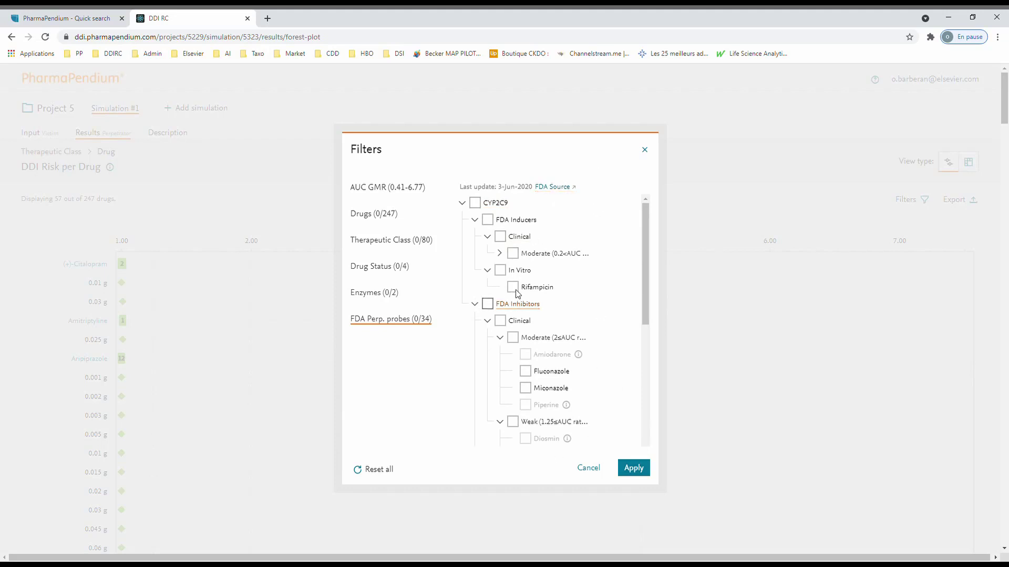
left_click(475, 203)
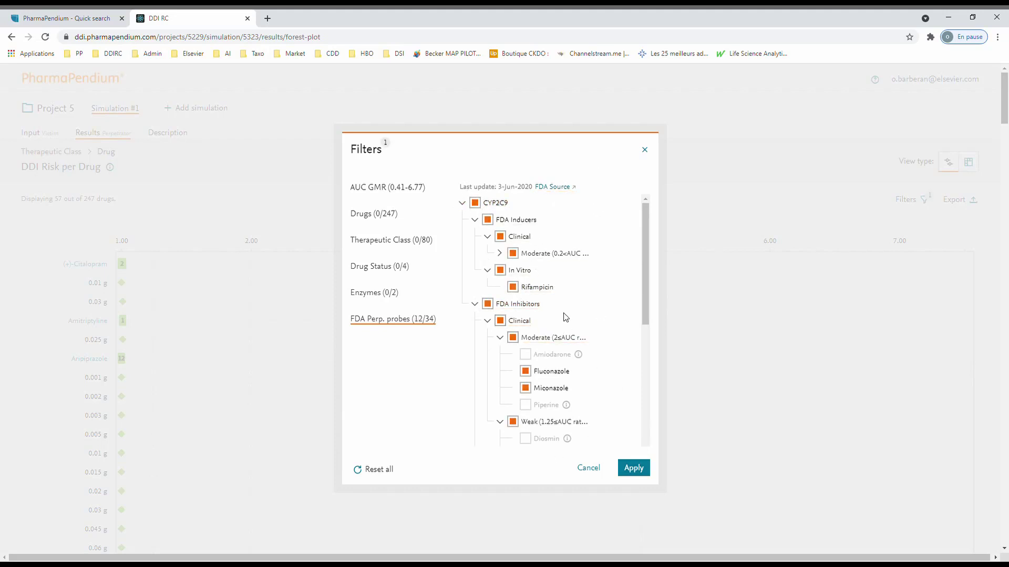
left_click(635, 470)
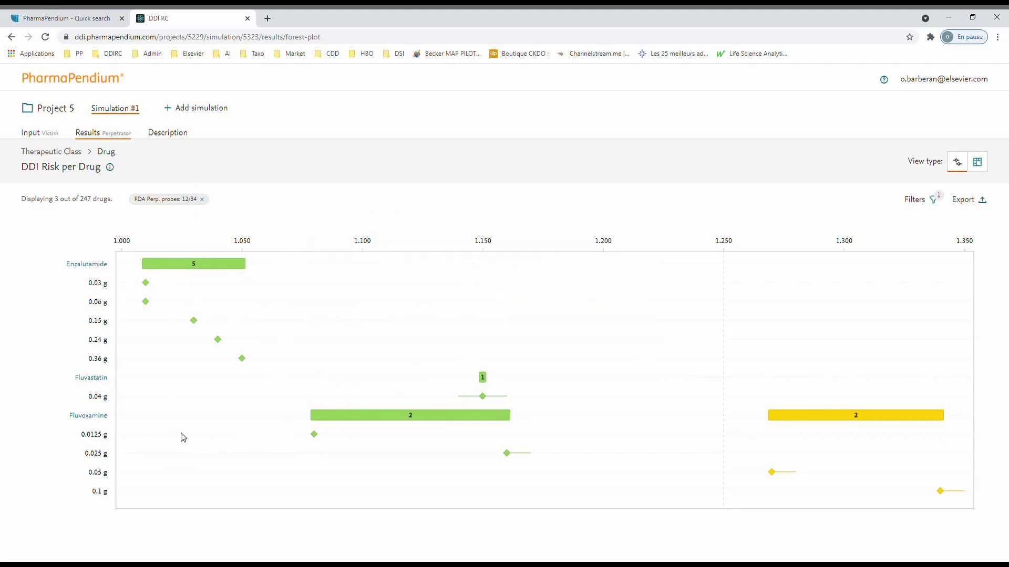
- Examine Fluvoxamine's actual DDI profile, including its clinical AUC ratio records, and return to the DDI risk forest plot without the drug details
left_click(98, 416)
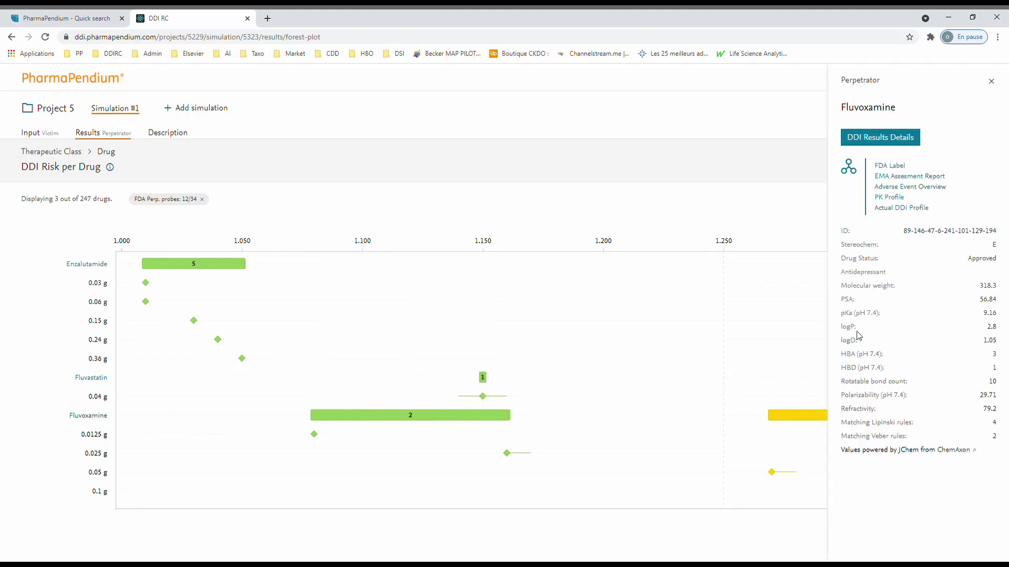
left_click(899, 208)
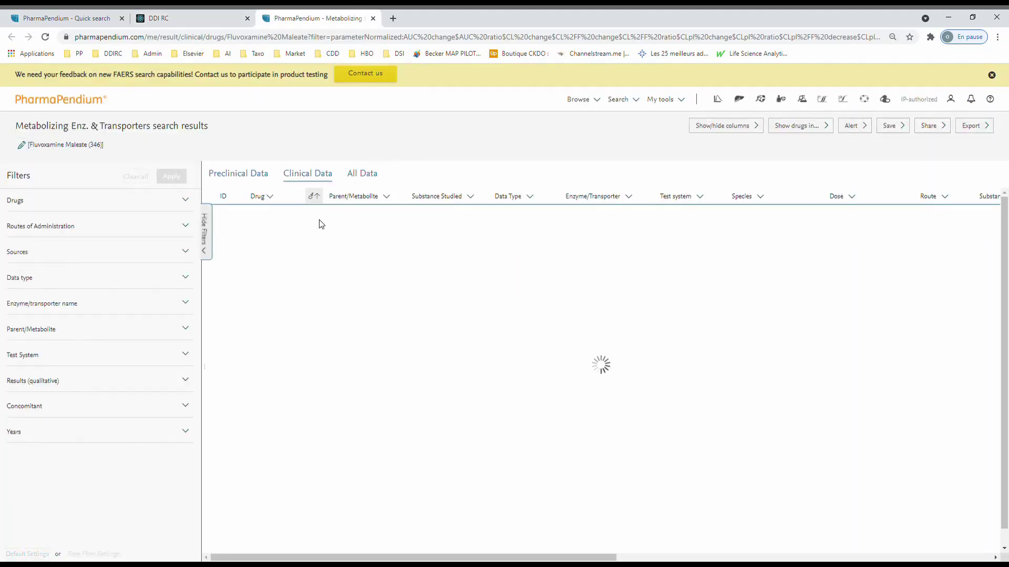
left_click_drag(423, 558, 744, 560)
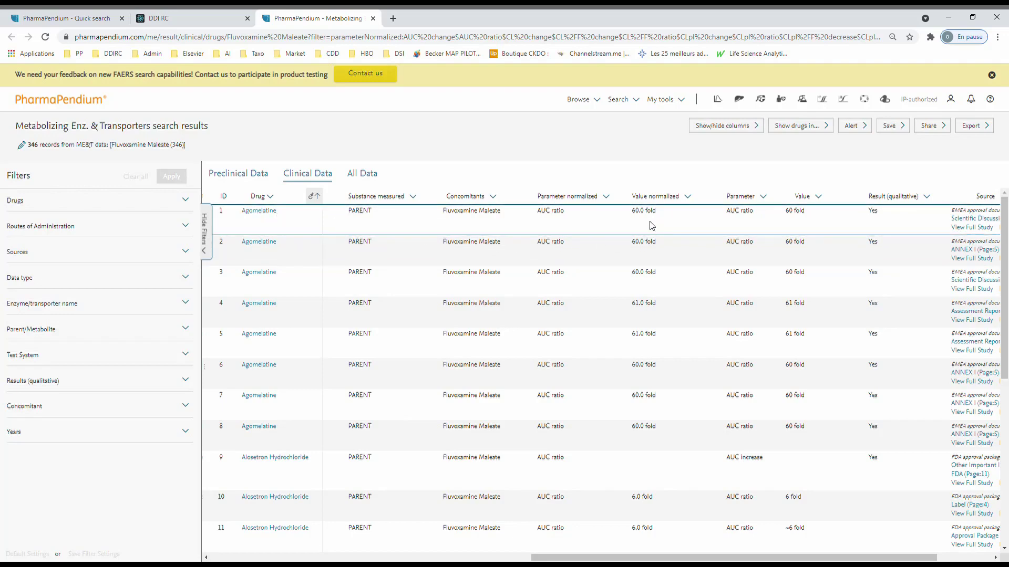
scroll(649, 323, "down", 3)
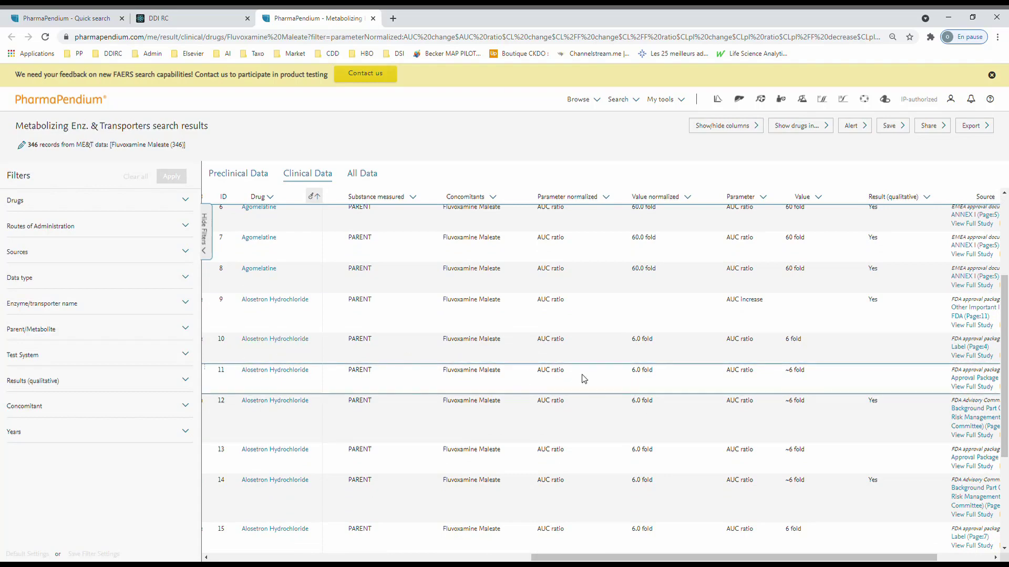
scroll(583, 378, "down", 3)
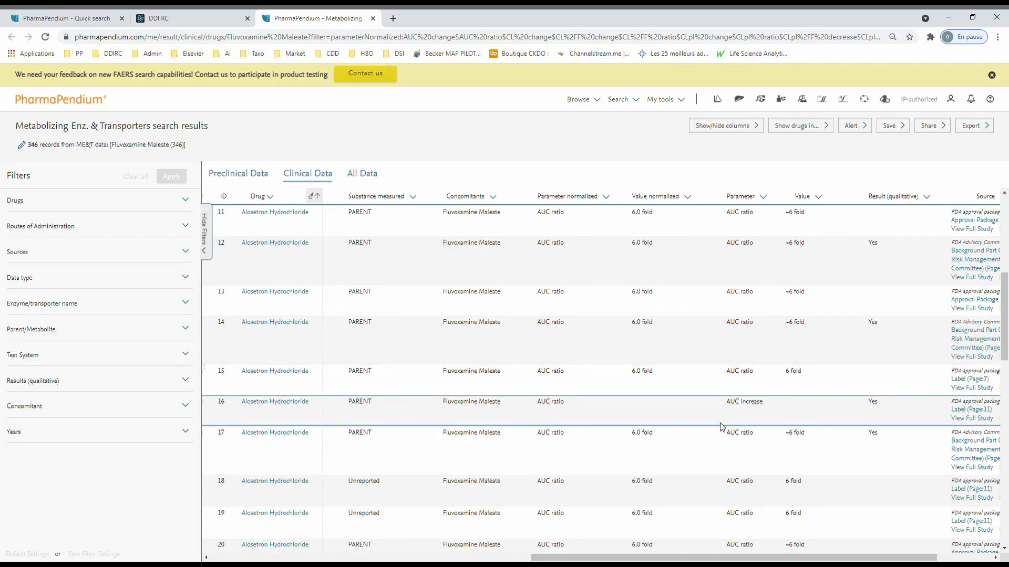
left_click(198, 21)
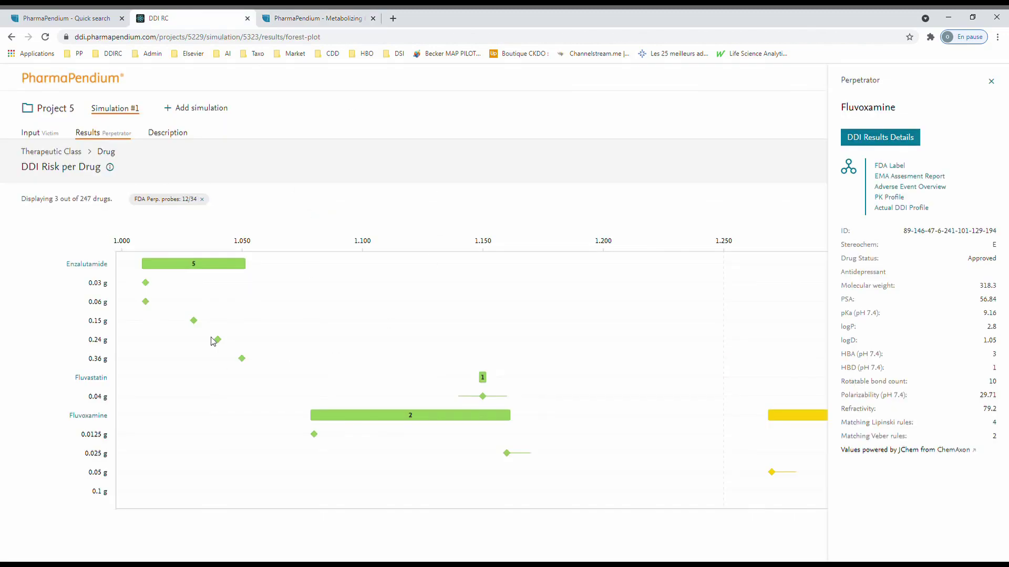
left_click(990, 82)
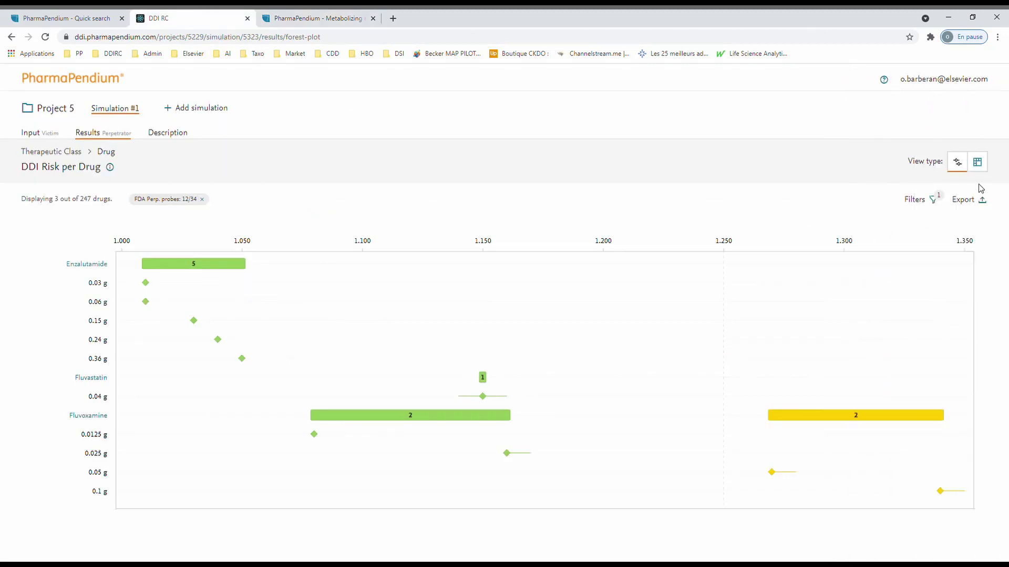